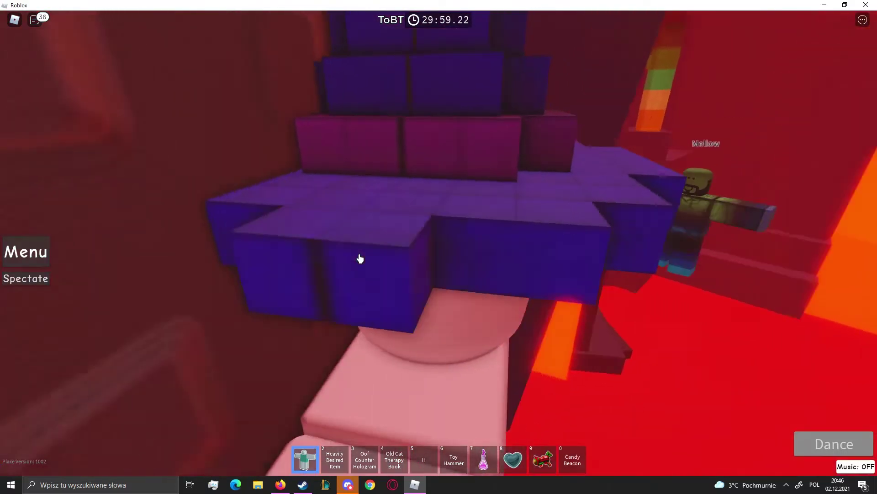
{"action": "scroll", "coordinate": [389, 261], "scroll_direction": "down", "scroll_amount": 5}
{"action": "scroll", "coordinate": [389, 262], "scroll_direction": "up", "scroll_amount": 5}
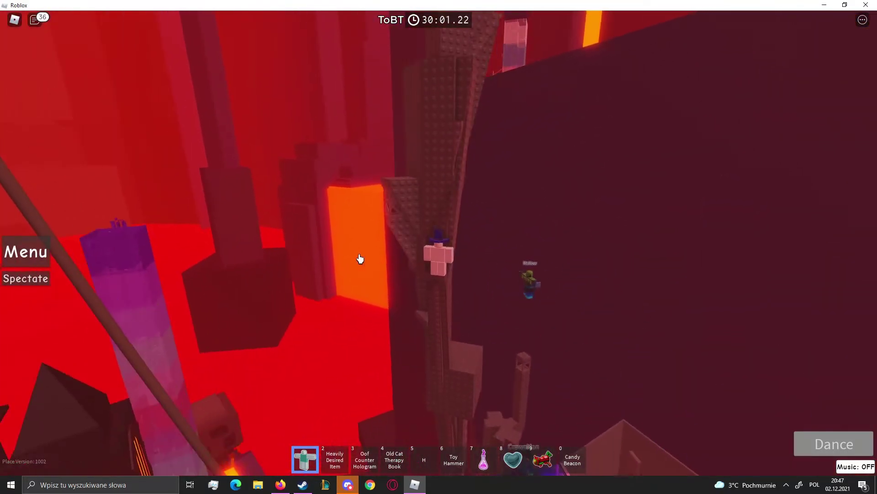
- Open the game menu on the left to show the Settings panel
{"action": "left_click", "coordinate": [31, 251]}
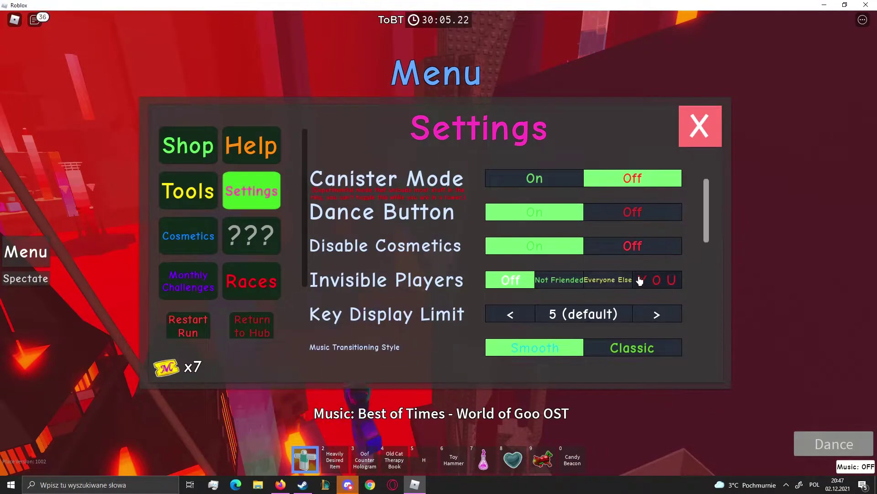
- Close the settings menu with the red X to return to the tower climb
{"action": "left_click", "coordinate": [701, 130]}
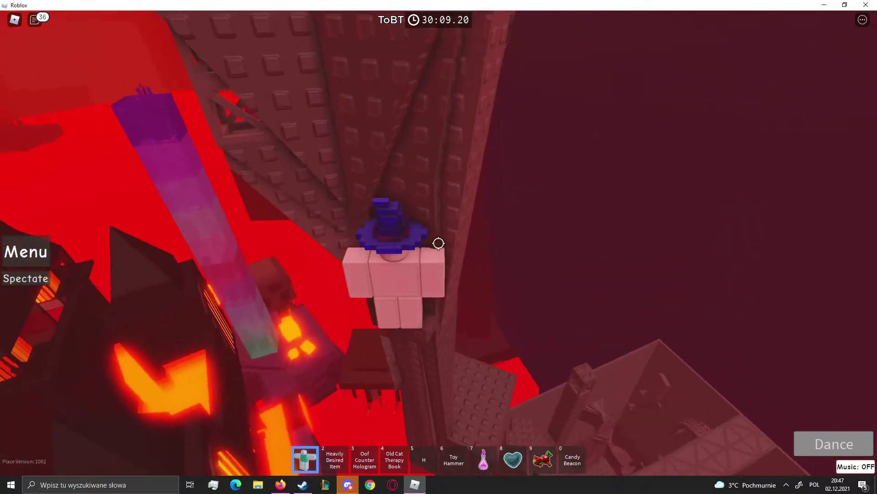